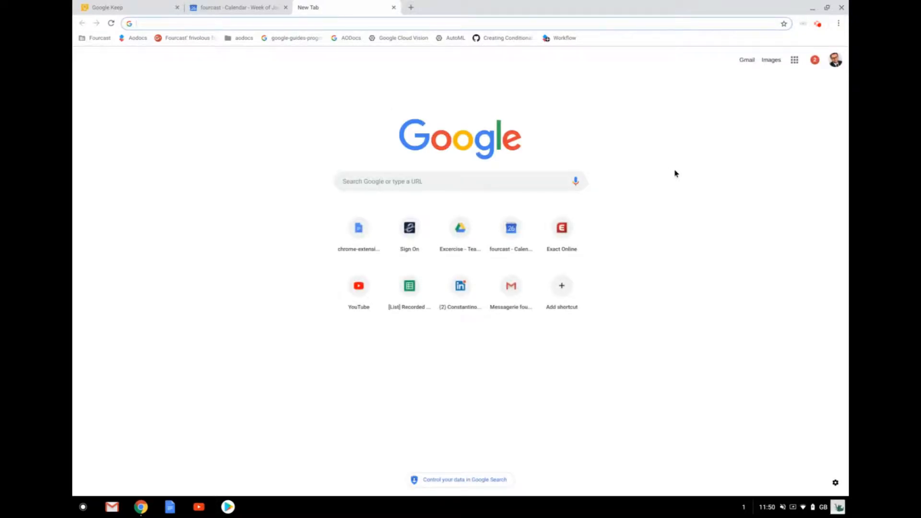
Open Google Keep from the full list of Google apps
click(795, 60)
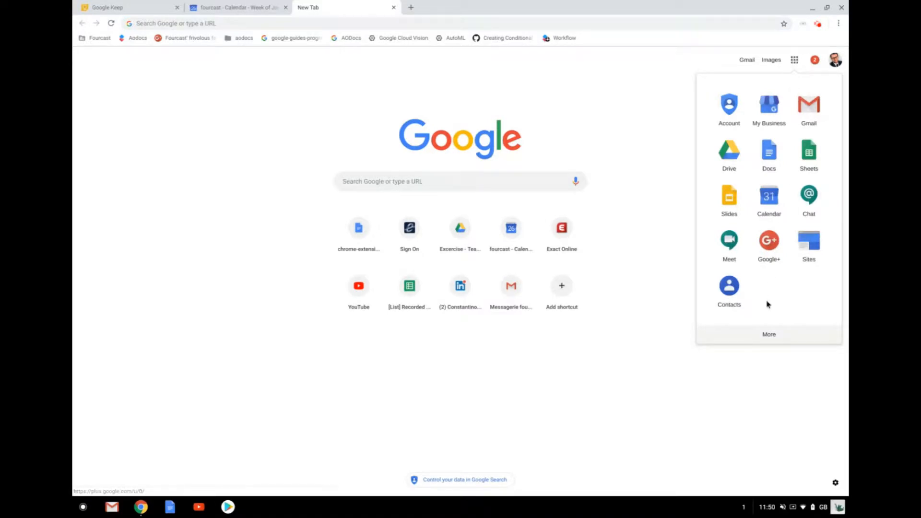
click(763, 337)
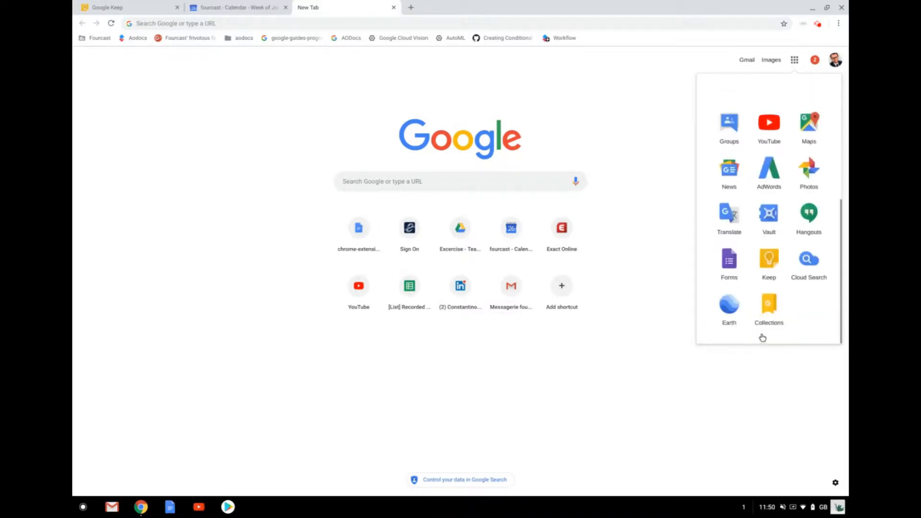
click(769, 257)
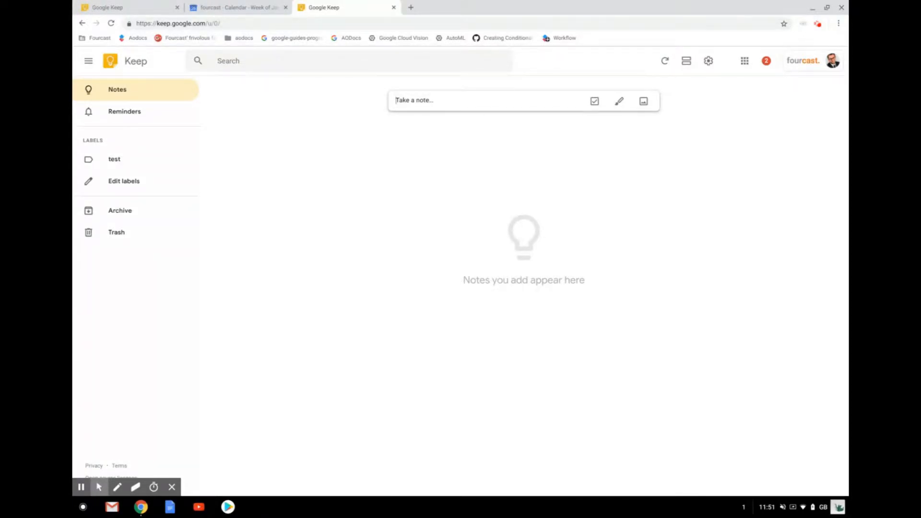
text(iwhefihwefihefhweoifh)
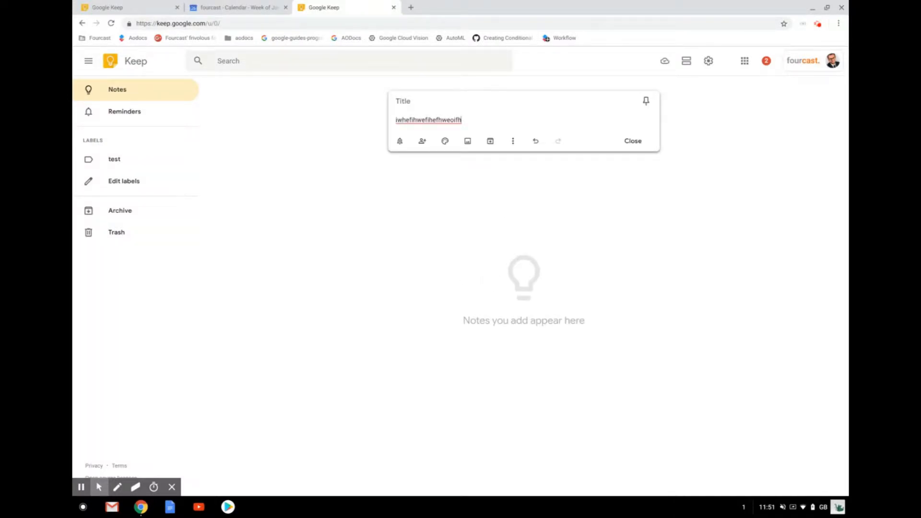
key(BackSpace)
key(BackSpace)
key(BackSpace)
key(BackSpace)
key(BackSpace)
key(BackSpace)
key(BackSpace)
key(BackSpace)
key(BackSpace)
key(BackSpace)
key(BackSpace)
key(BackSpace)
key(BackSpace)
key(BackSpace)
key(BackSpace)
key(BackSpace)
key(BackSpace)
key(BackSpace)
key(BackSpace)
key(BackSpace)
key(BackSpace)
click(629, 141)
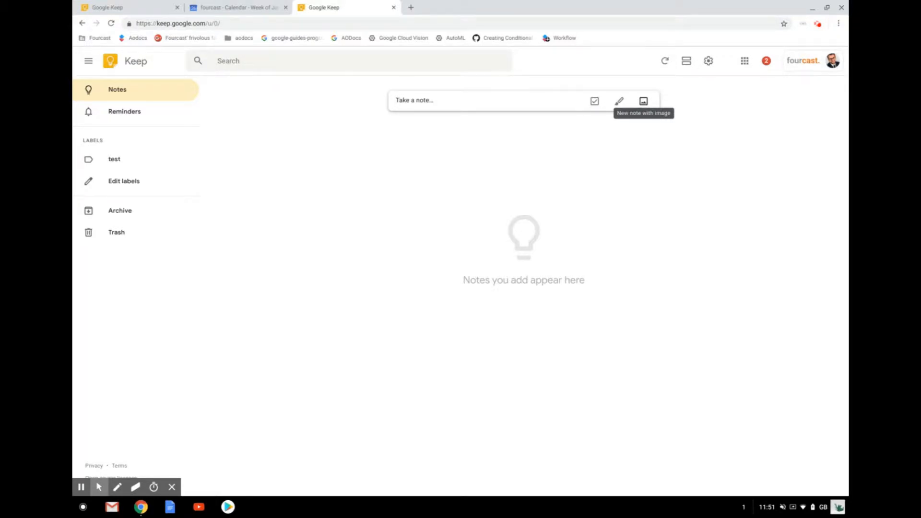
Start a new checklist note in Keep and show the Keep notes beside the week view in Google Calendar
click(589, 104)
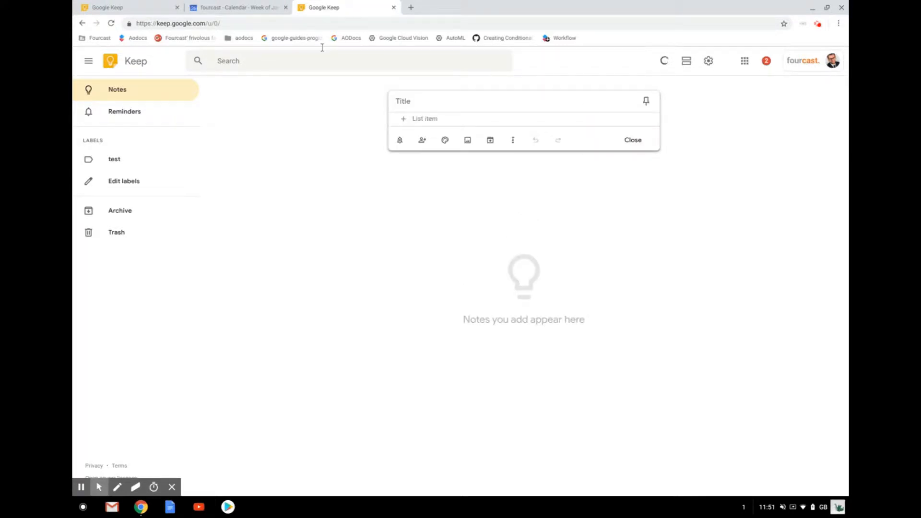
click(248, 6)
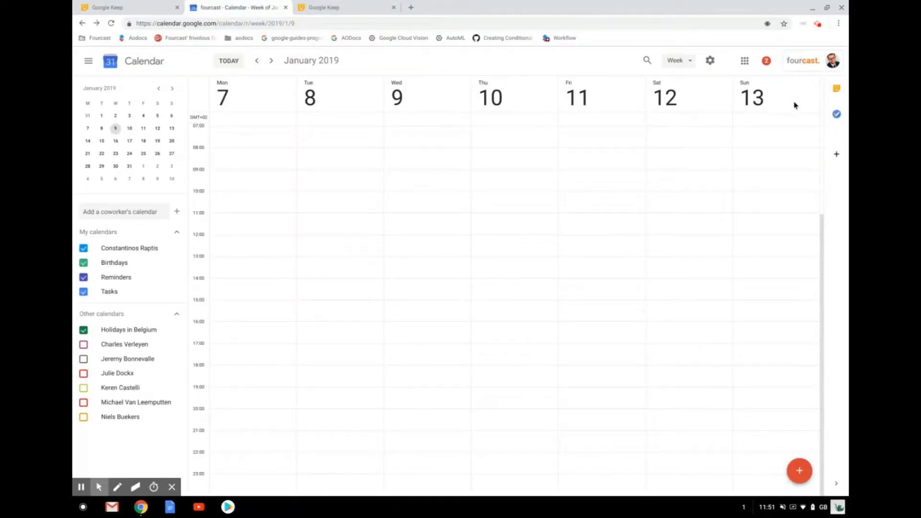
click(836, 88)
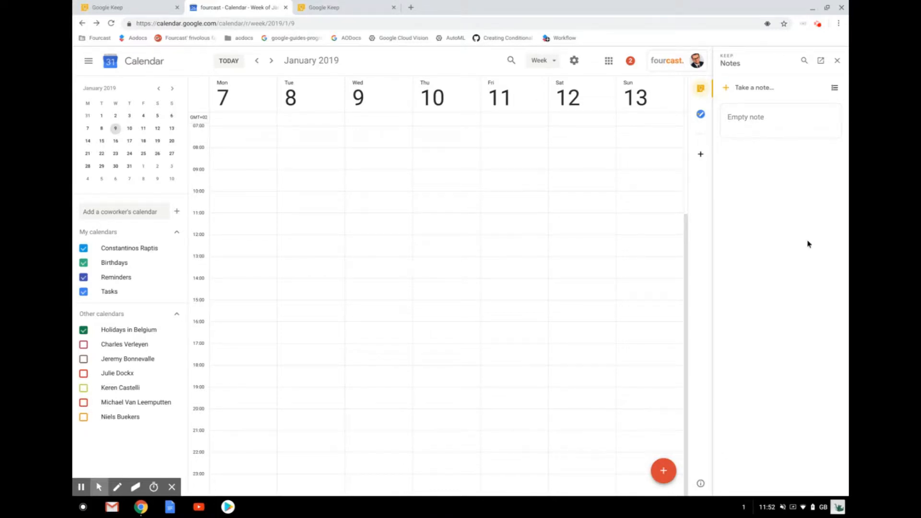
Switch back to Keep and add the checklist items "do this", "do that" and "feed the dog"
click(362, 6)
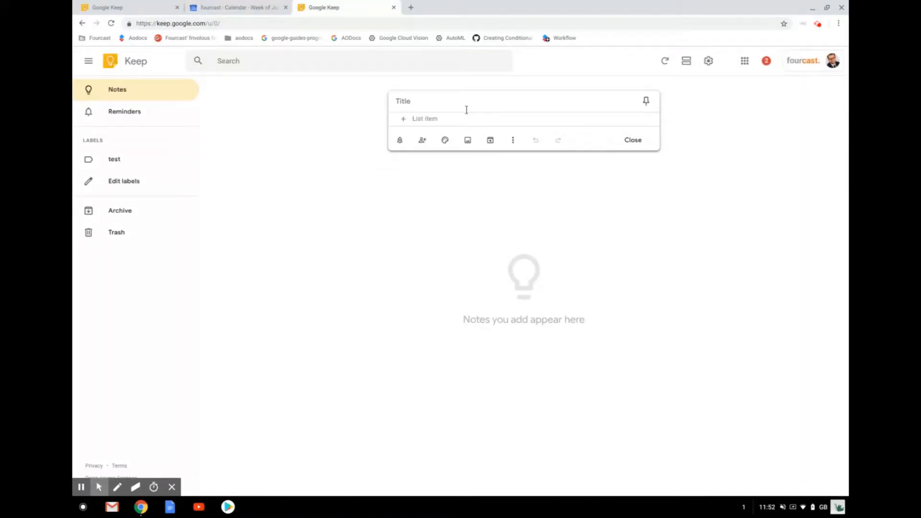
text(do this)
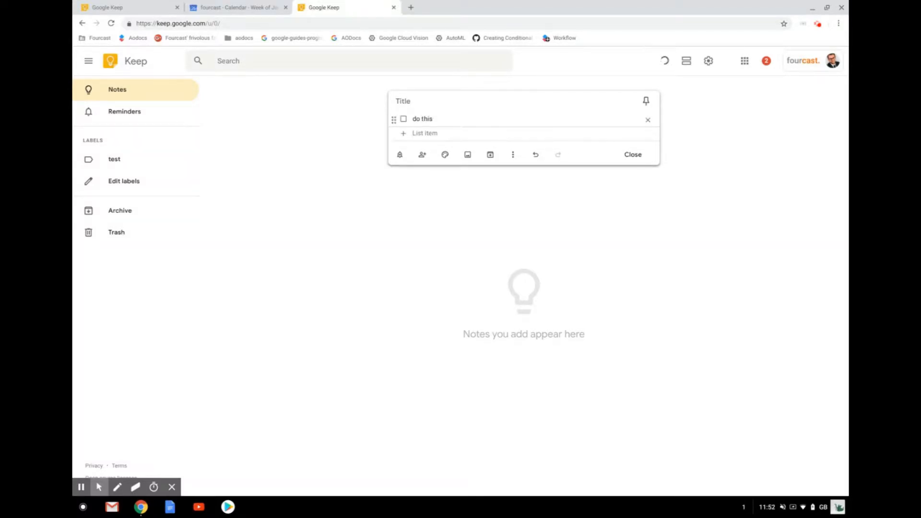
key(Return)
text(fid)
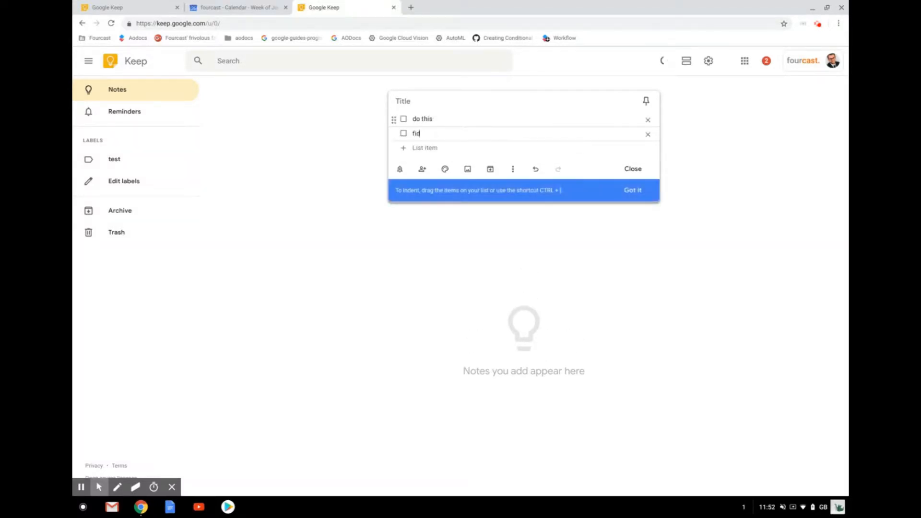
text( t)
key(BackSpace)
key(BackSpace)
key(BackSpace)
text(do that)
key(BackSpace)
key(BackSpace)
key(BackSpace)
key(BackSpace)
key(BackSpace)
key(BackSpace)
text(hat)
key(Return)
text(feed)
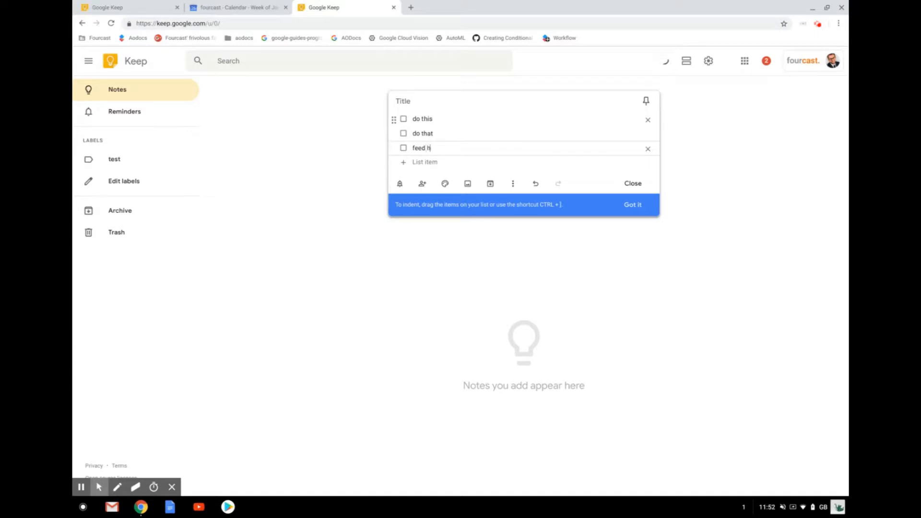
text( the dog)
key(Return)
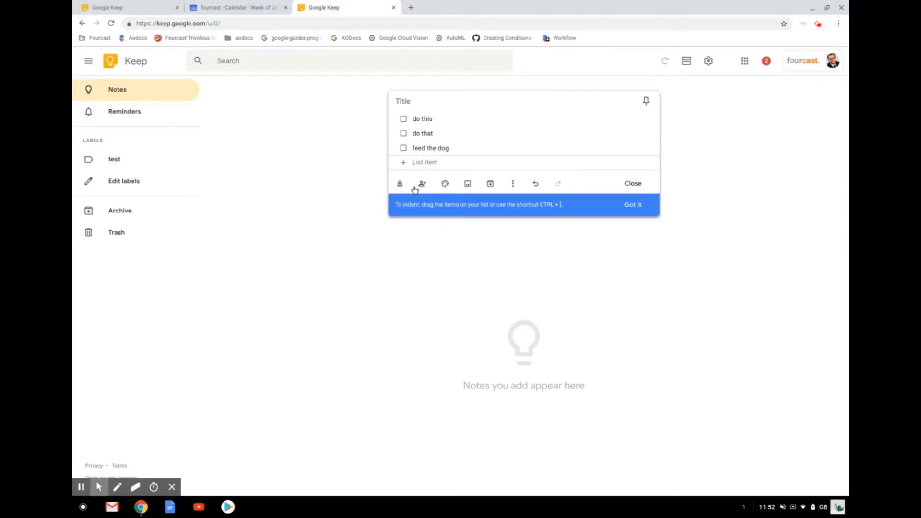
Save a non-repeating reminder on the checklist note for Jan 9, 2019 at 3:00 PM
click(397, 184)
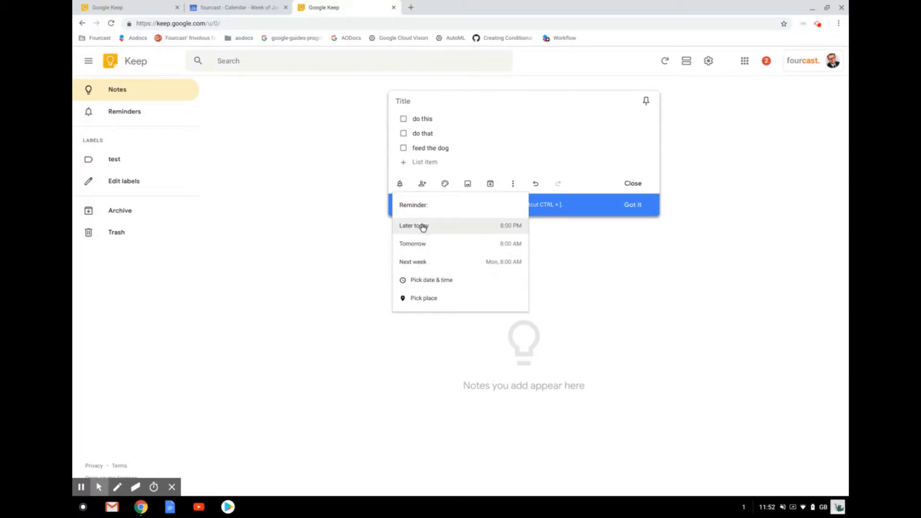
click(421, 282)
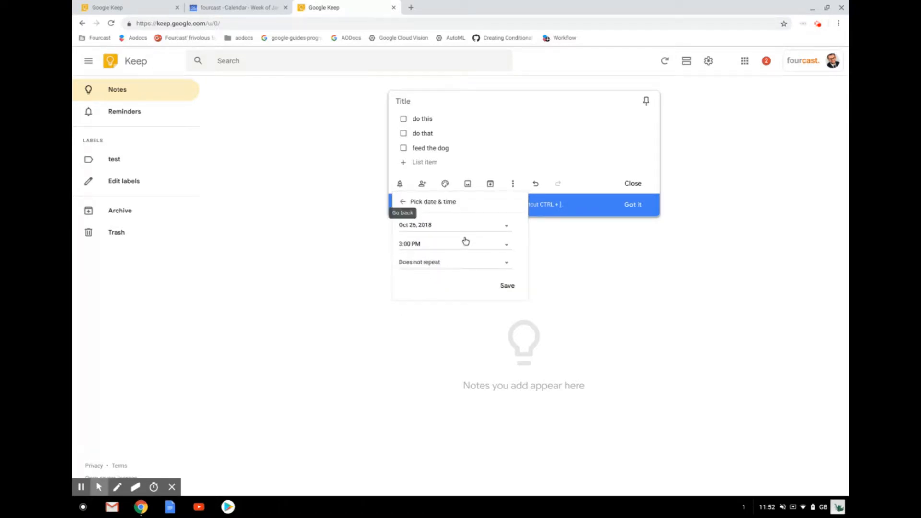
click(500, 224)
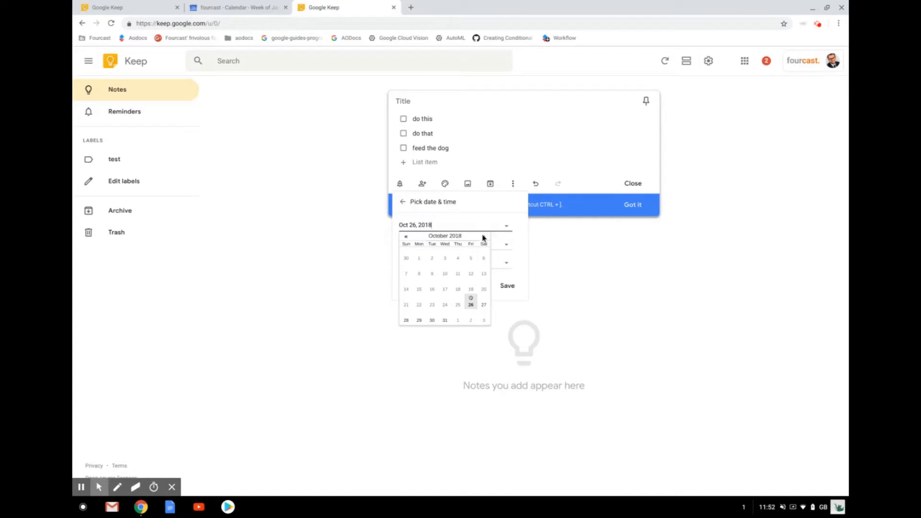
click(483, 236)
click(484, 236)
click(483, 236)
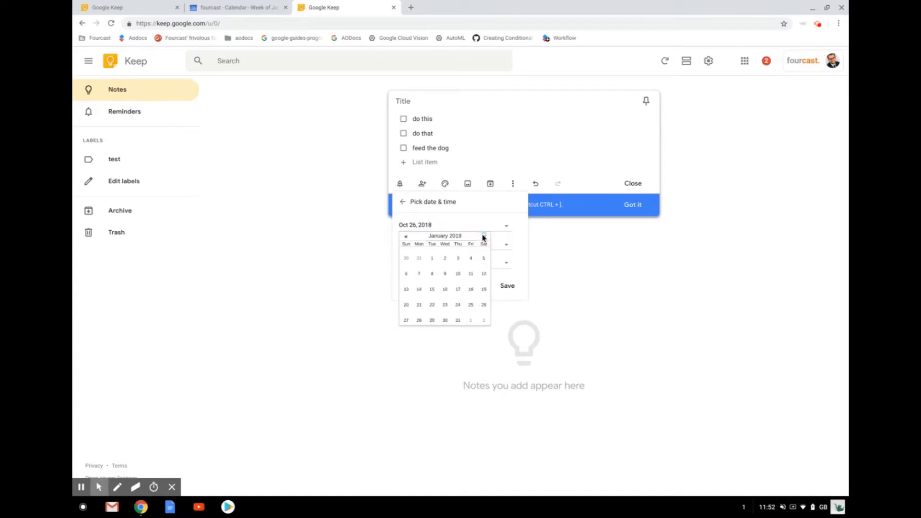
click(444, 273)
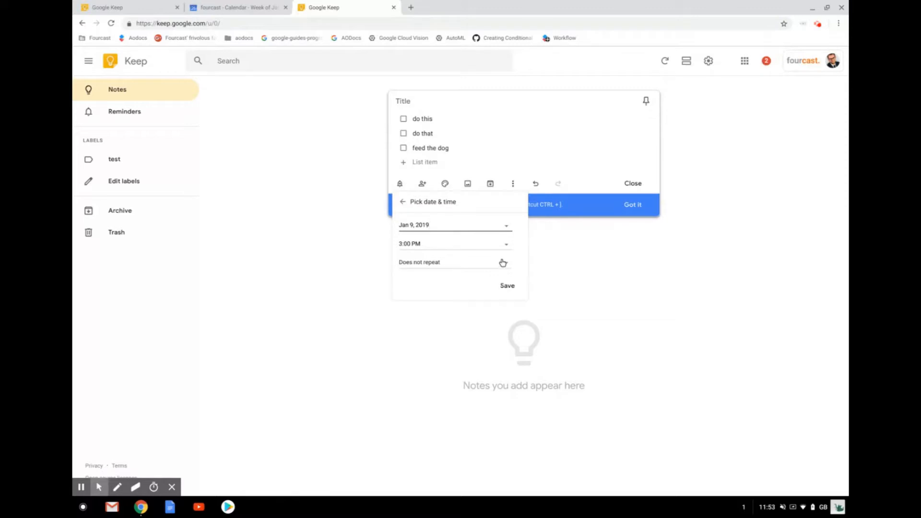
click(504, 286)
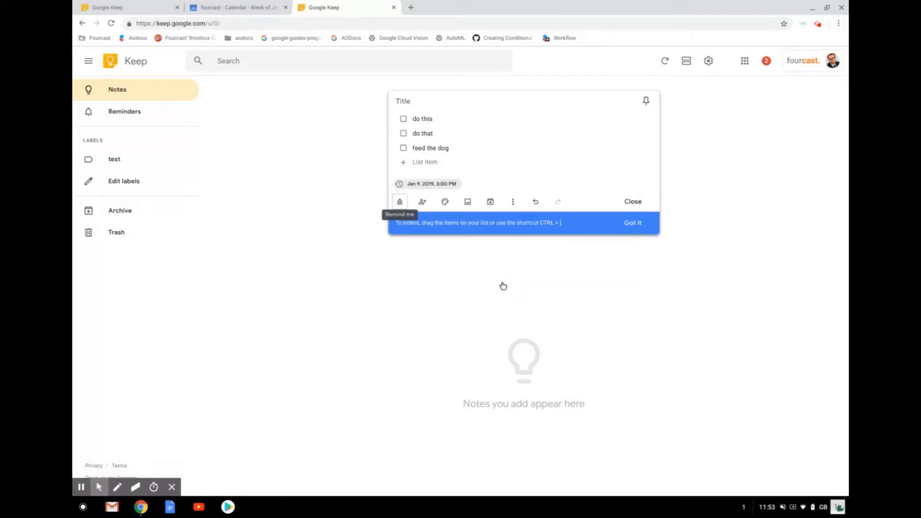
Switch to Google Calendar, view the checklist's reminder on January 9 and mark it as done
click(269, 4)
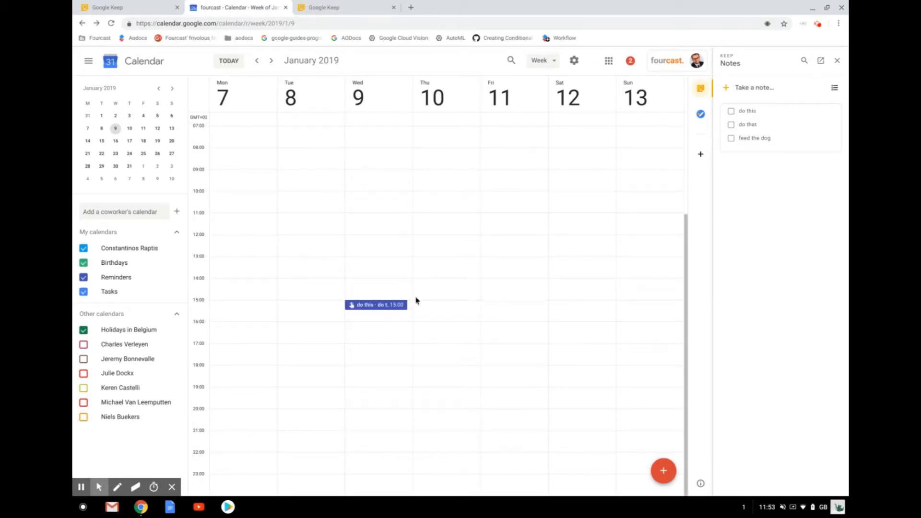
click(371, 306)
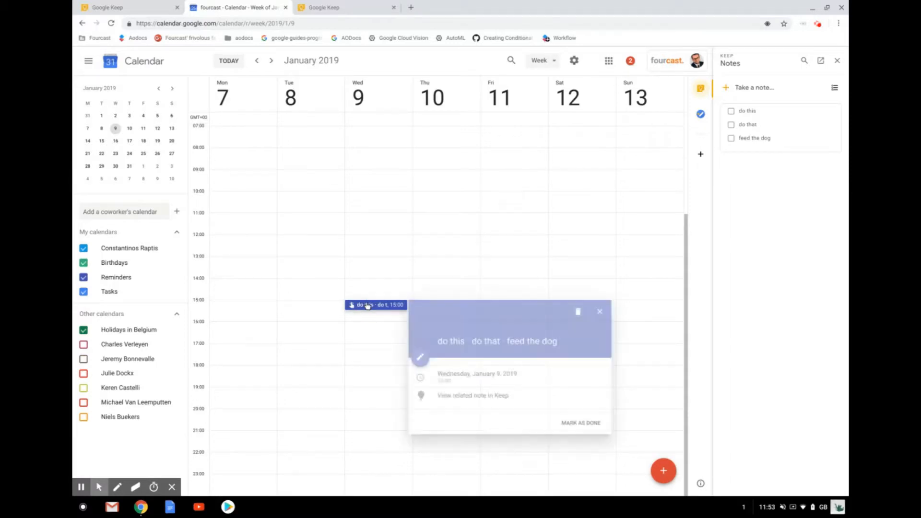
click(573, 423)
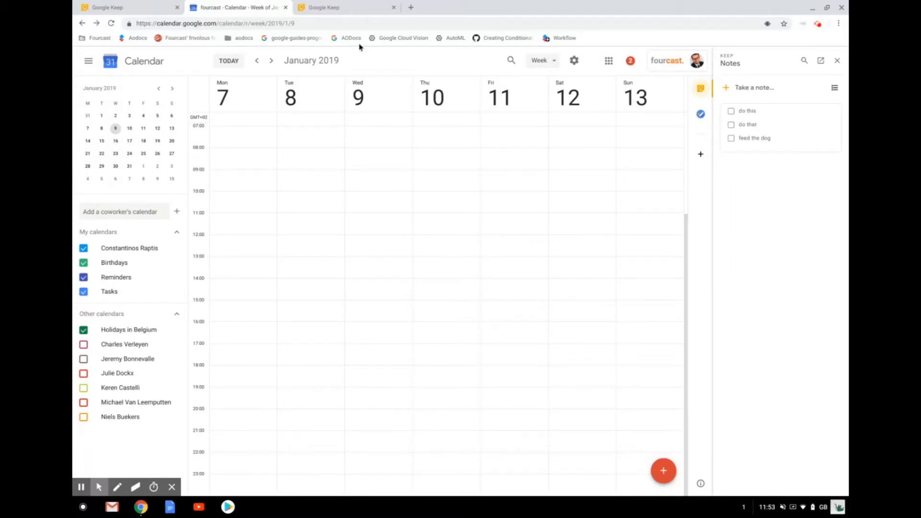
Switch back to Keep, reopen the checklist note and view its collaborator settings without sharing it
click(337, 6)
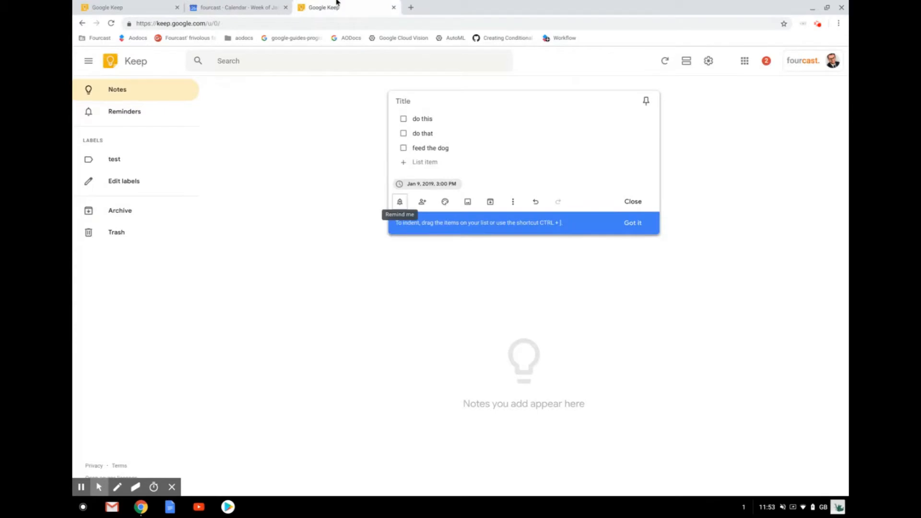
click(503, 288)
click(323, 176)
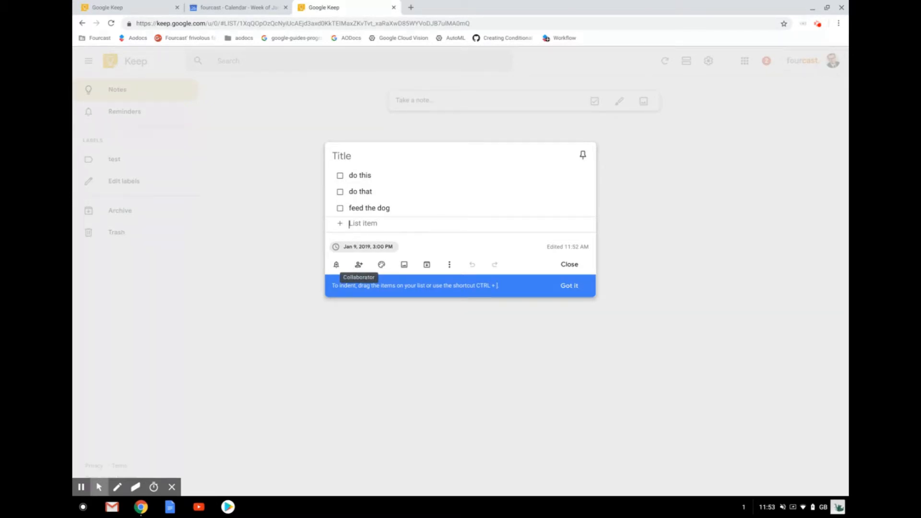
click(359, 264)
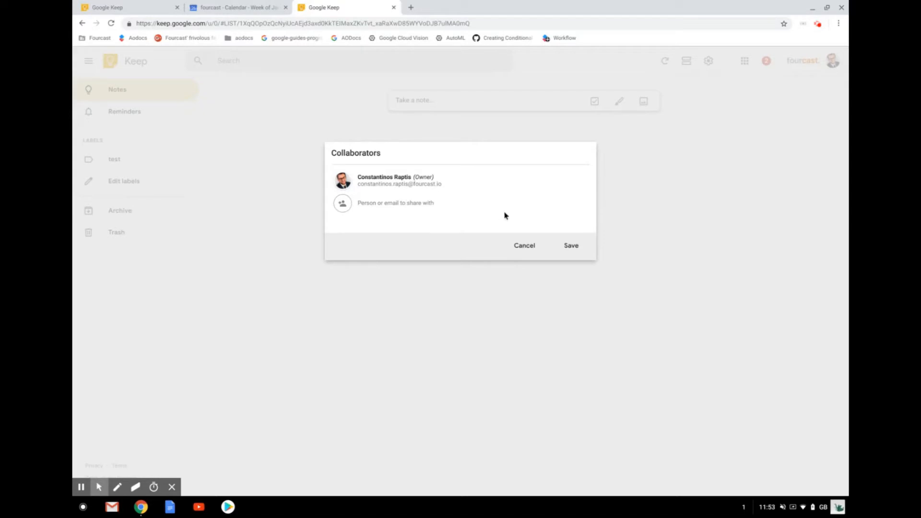
click(520, 245)
Set the note's colour to teal and view the image file picker without adding an image
mouse_move(379, 265)
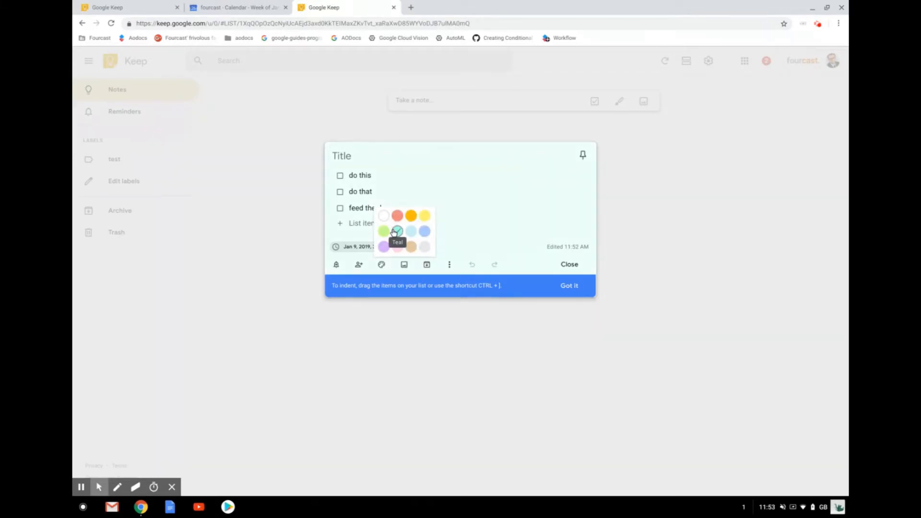
click(397, 231)
click(404, 264)
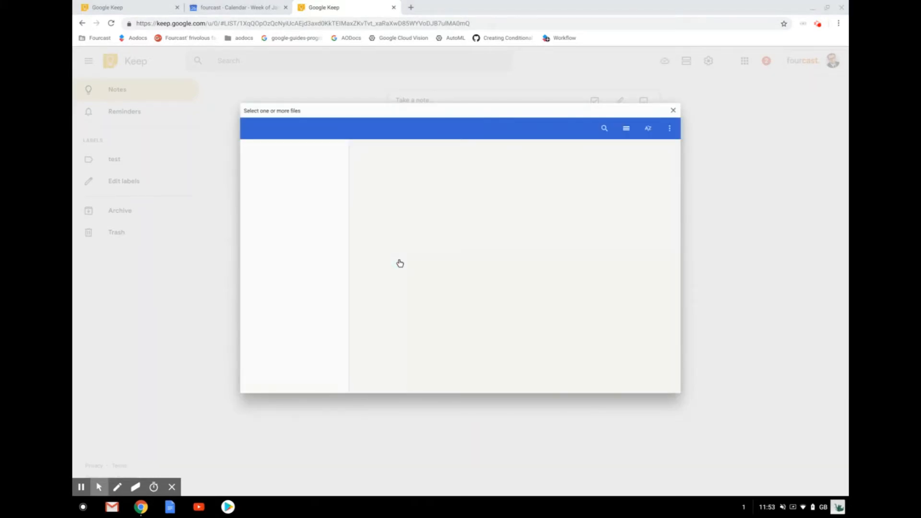
click(673, 110)
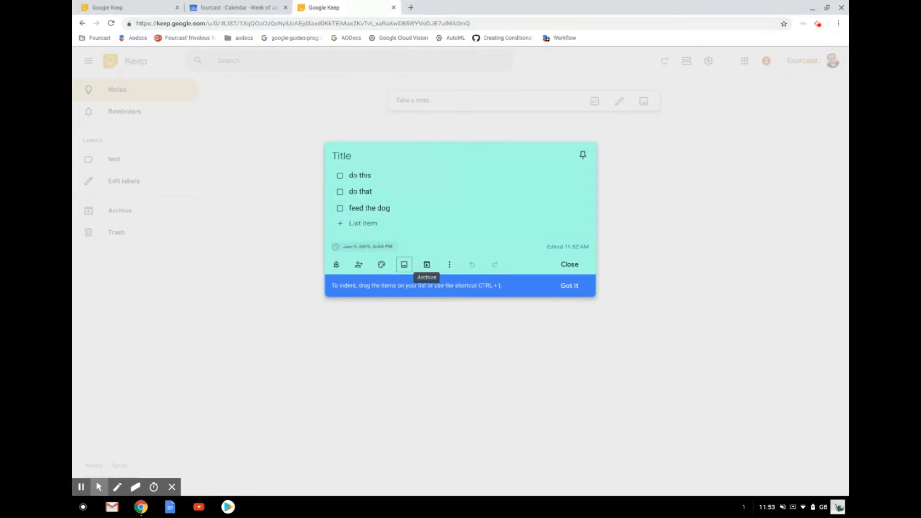
Hide the checkboxes of the teal note and close it
click(448, 265)
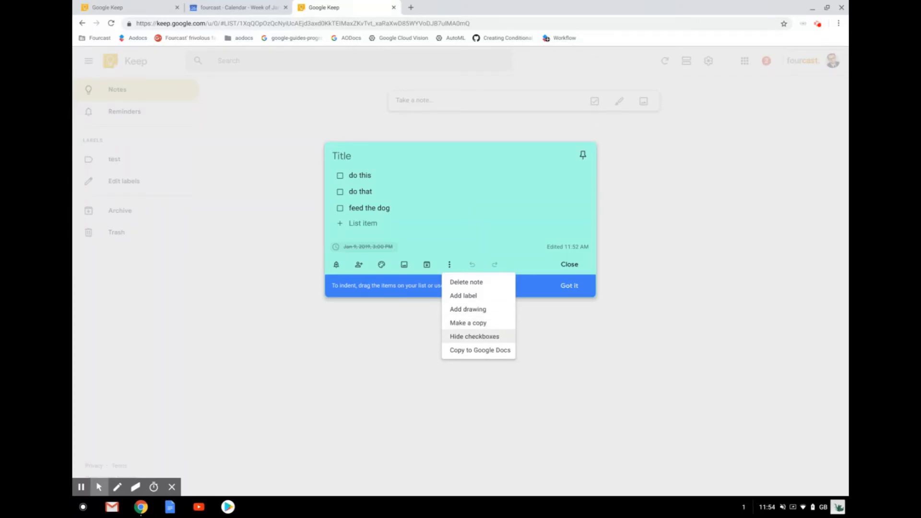
click(476, 337)
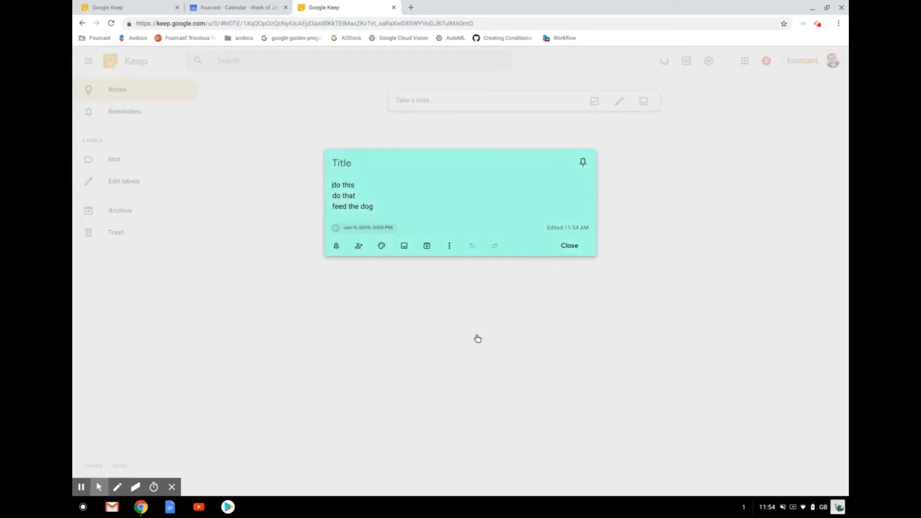
click(447, 246)
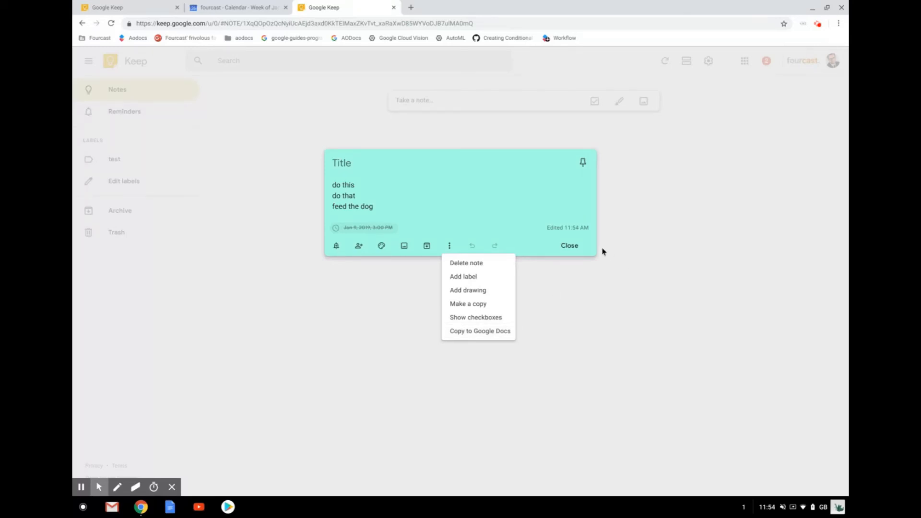
click(603, 191)
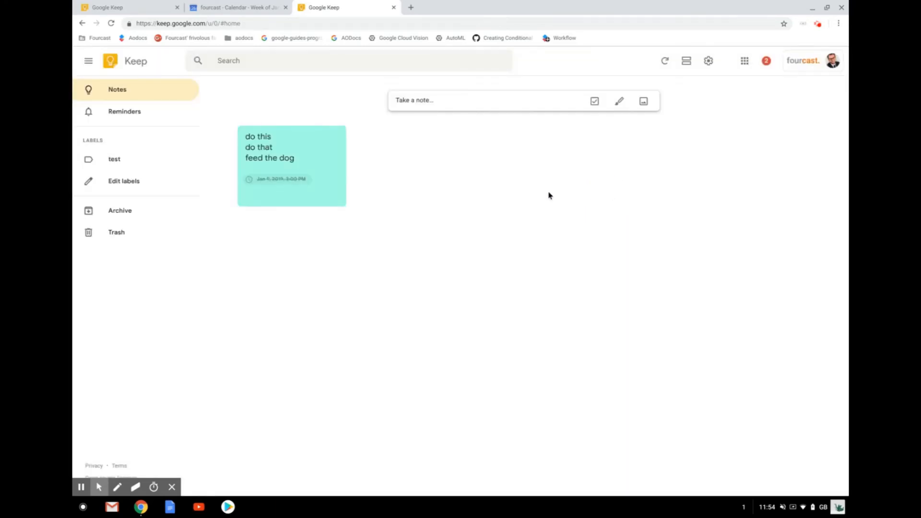